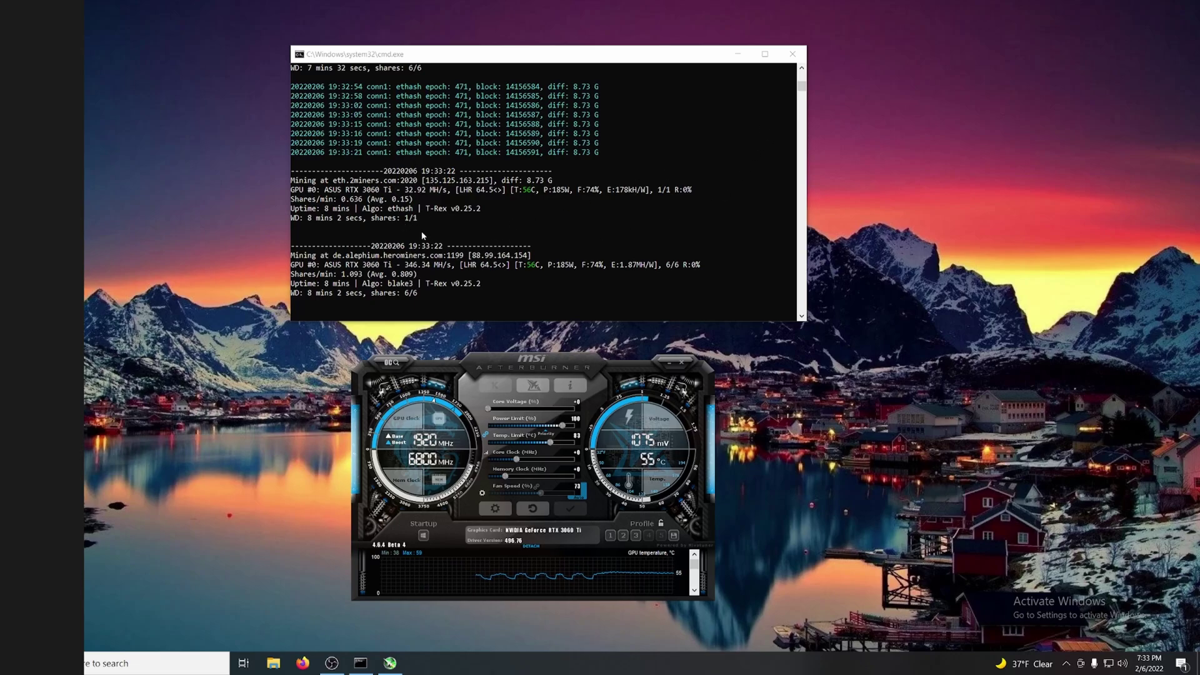
Scroll through the T-Rex console log to review the overclocked ETH and Alephium hashrates.
scroll(681, 178, "up", 2)
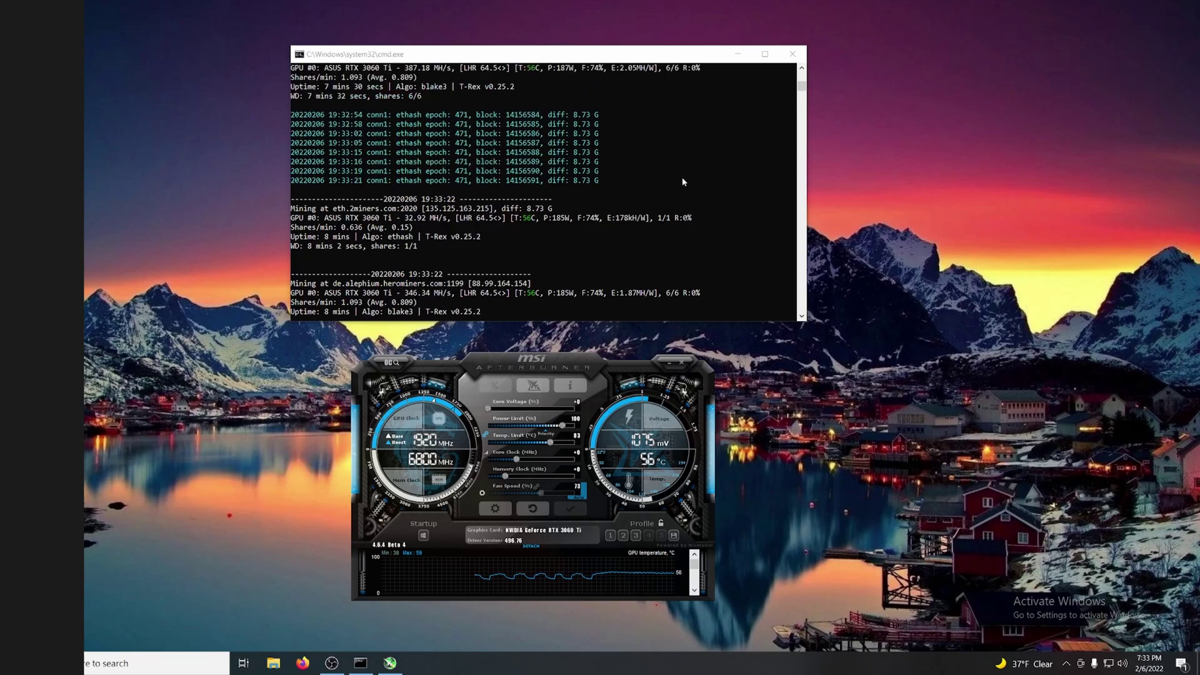
scroll(485, 257, "up", 3)
scroll(445, 227, "up", 2)
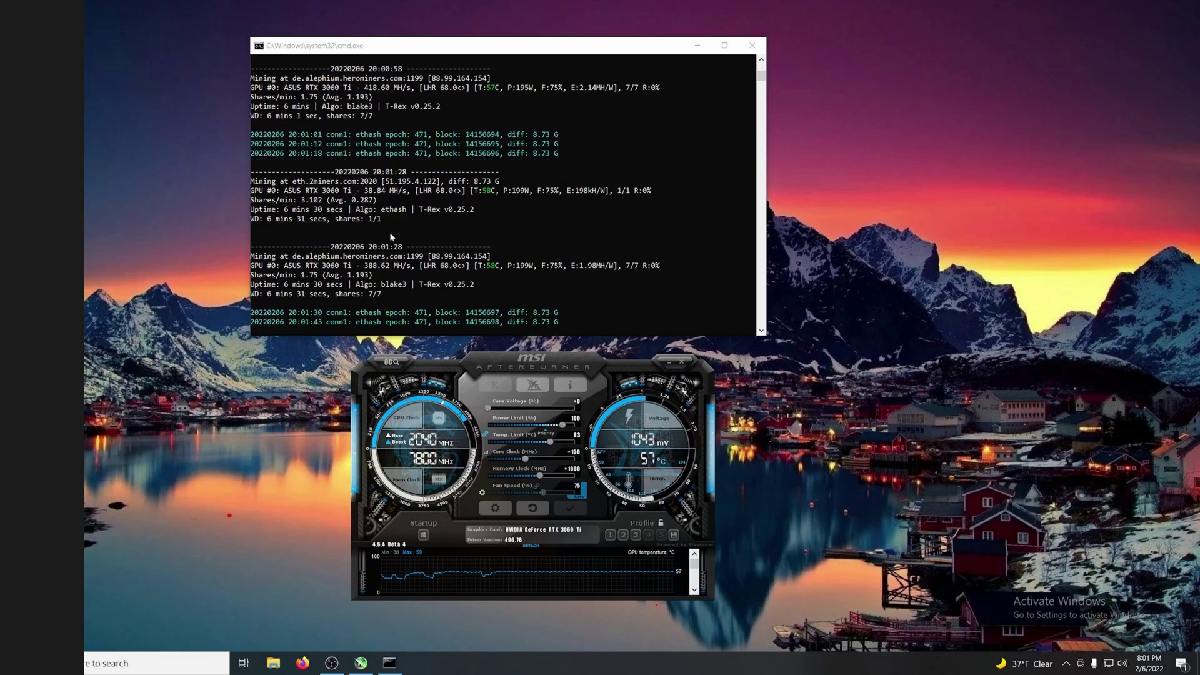
scroll(390, 236, "up", 2)
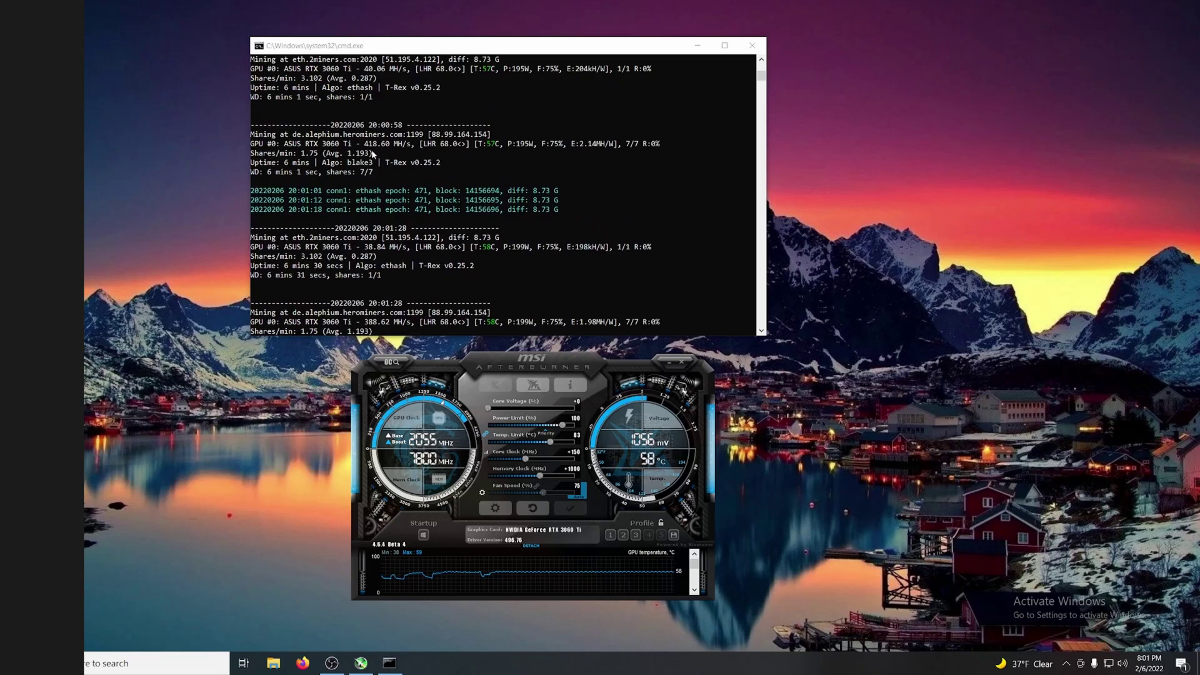
scroll(419, 185, "up", 1)
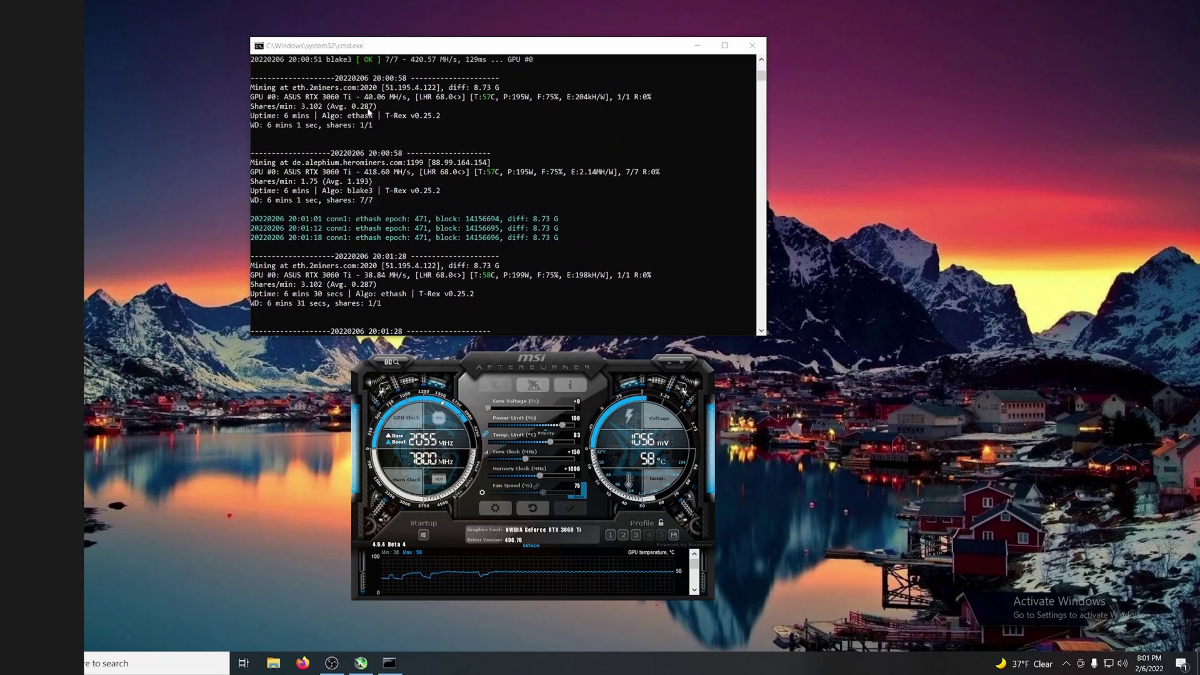
scroll(374, 113, "down", 1)
scroll(374, 113, "down", 1)
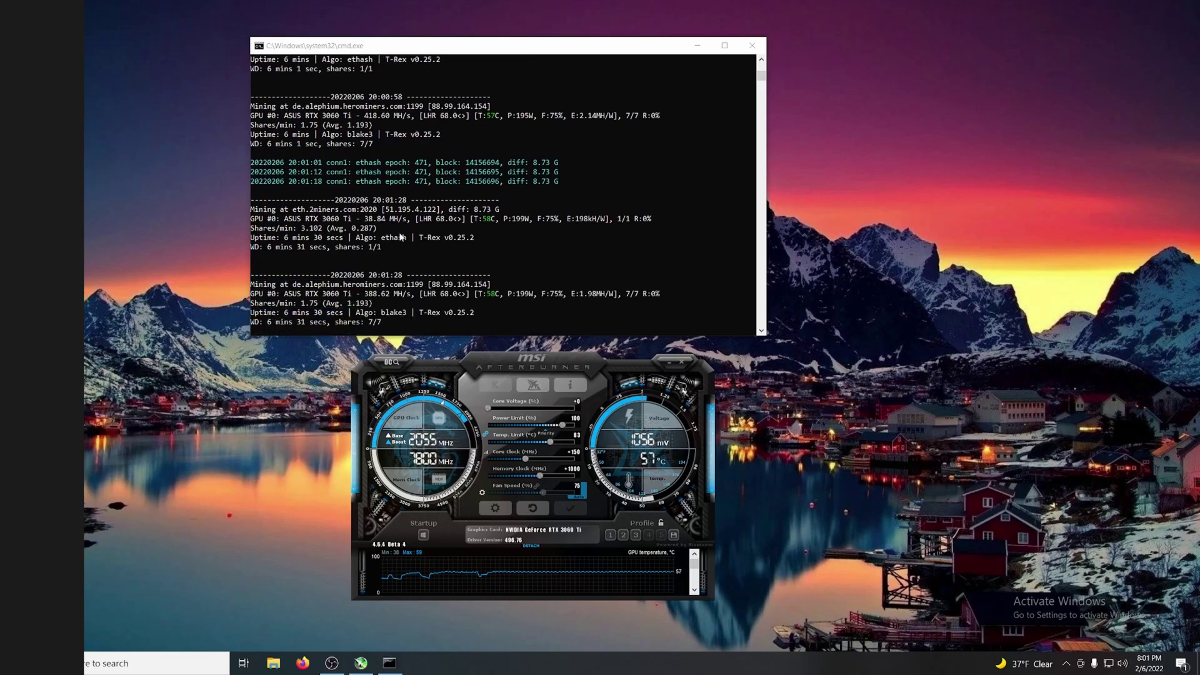
scroll(394, 234, "up", 1)
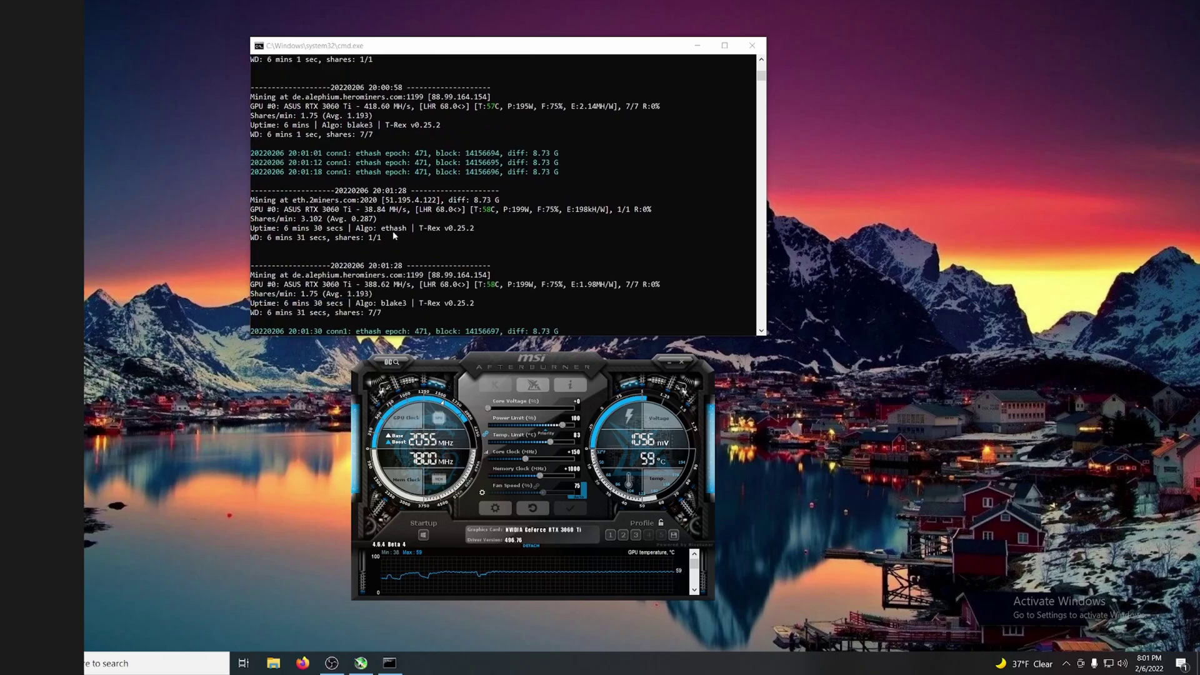
scroll(393, 234, "up", 1)
scroll(393, 235, "up", 1)
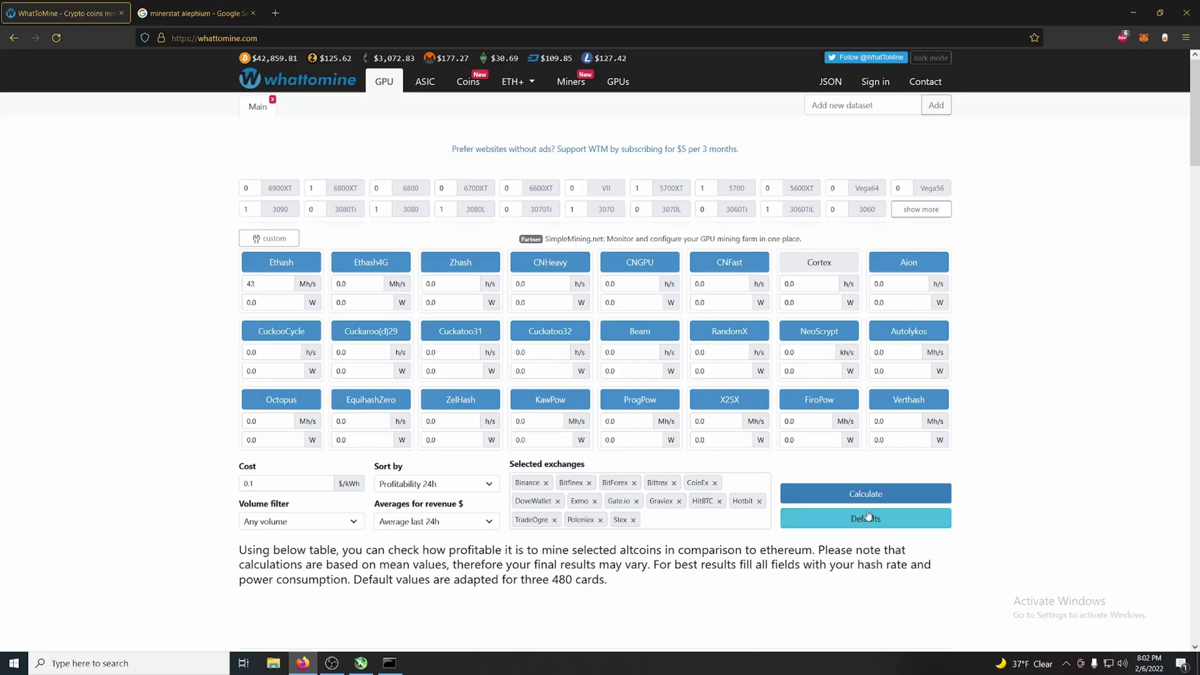
Calculate WhatToMine profitability for the entered hashrate and scroll through the results table.
left_click(876, 500)
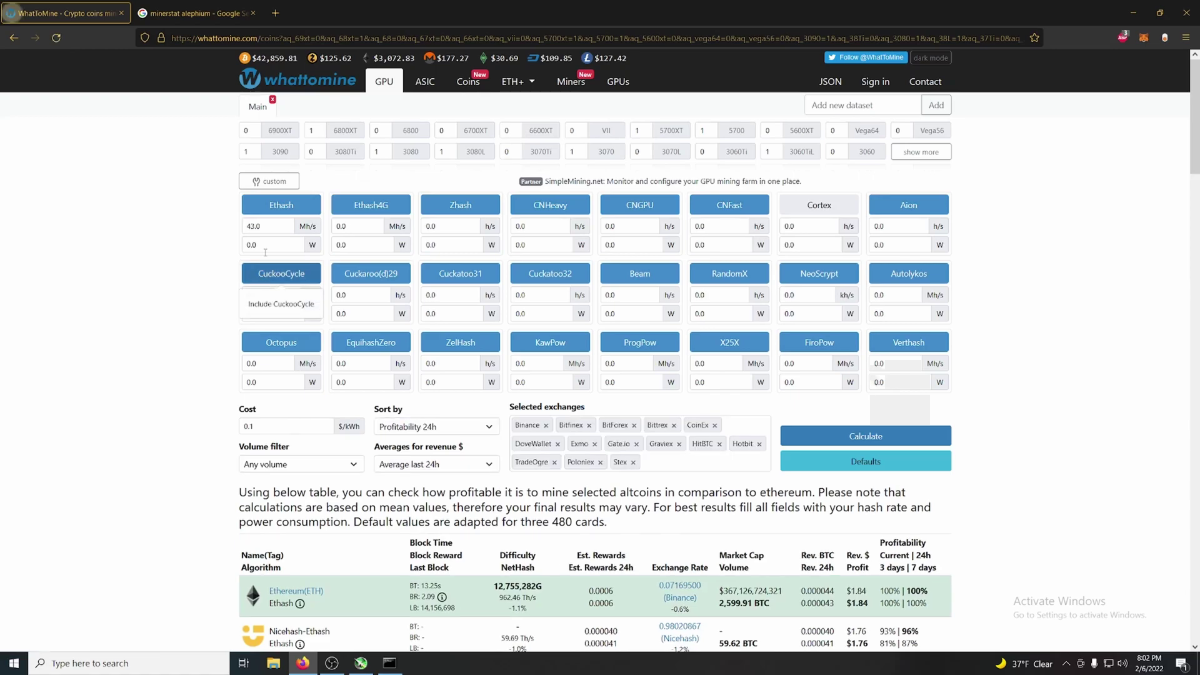
scroll(213, 340, "down", 1)
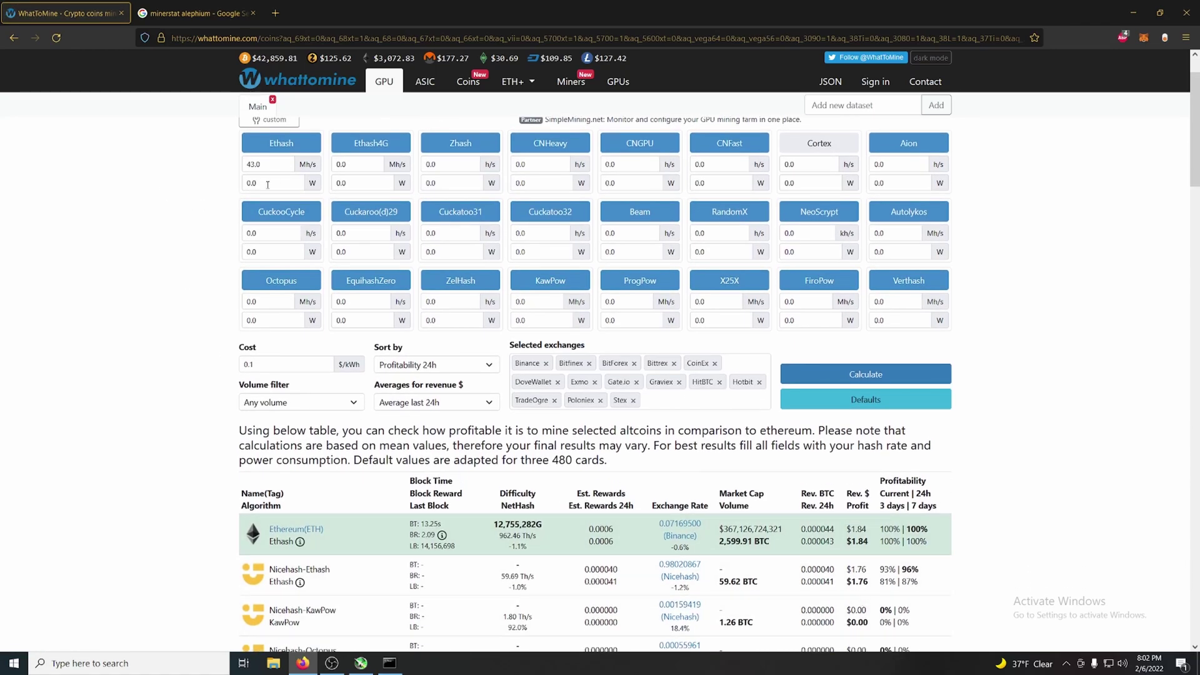
scroll(437, 300, "down", 1)
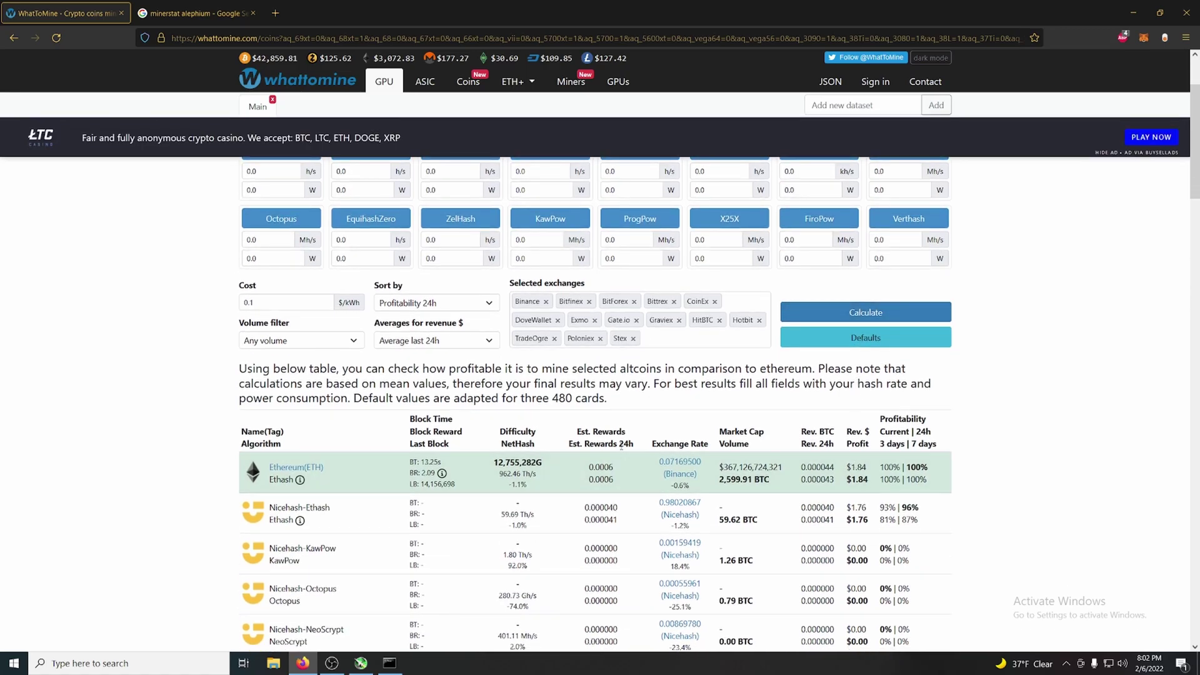
scroll(175, 431, "down", 1)
scroll(179, 448, "up", 3)
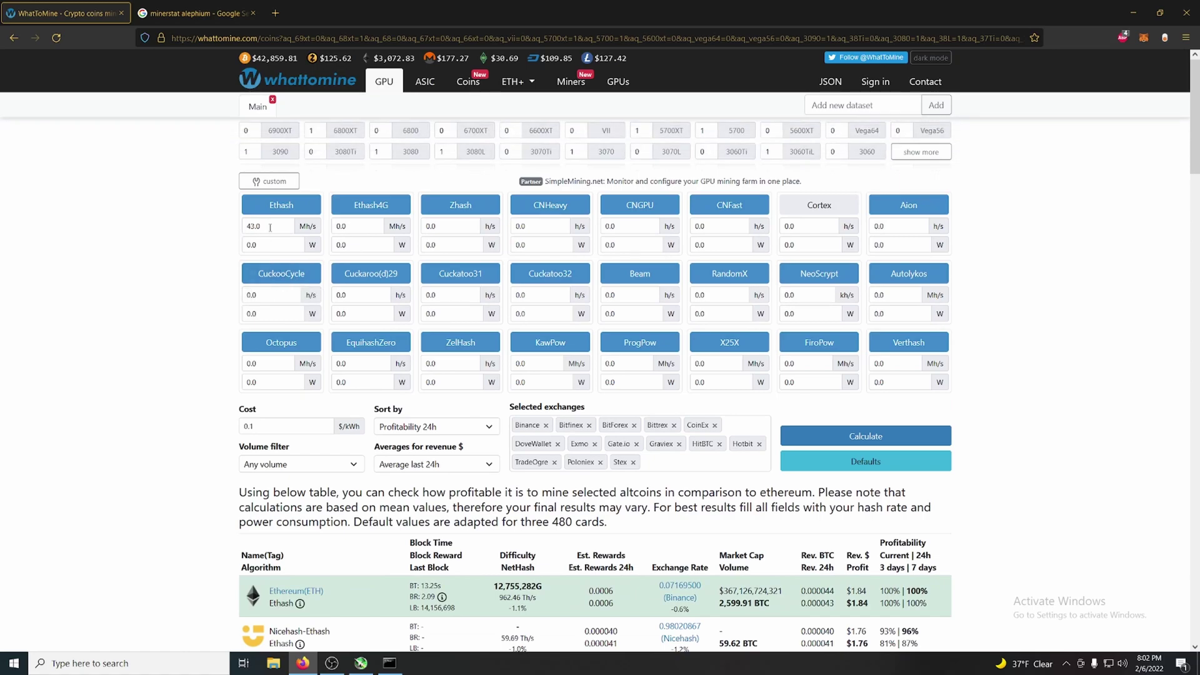
Change the Ethash hashrate to 40 MH/s and recalculate, giving $1.71 daily for Ethereum.
left_click_drag(273, 224, 194, 229)
type("40")
left_click(190, 254)
left_click(942, 444)
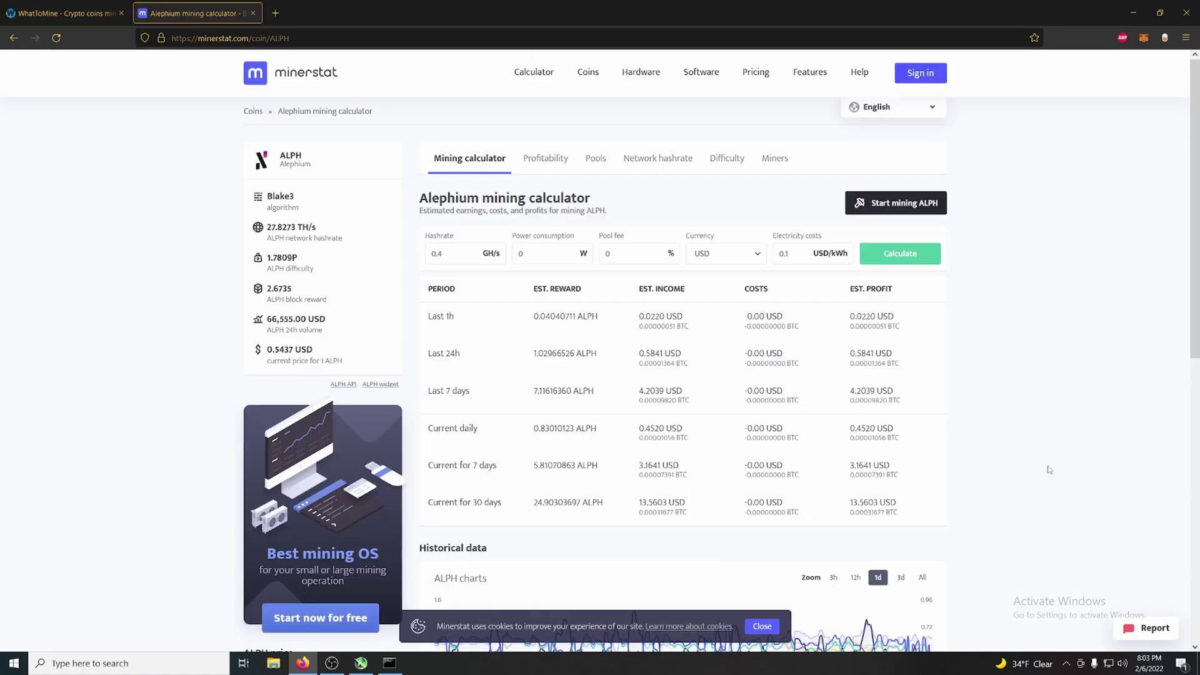
Compare minerstat's Alephium calculator with T-Rex's live 19.5 MH/s Ethash and 162 MH/s Blake3.
key("ctrl+Tab")
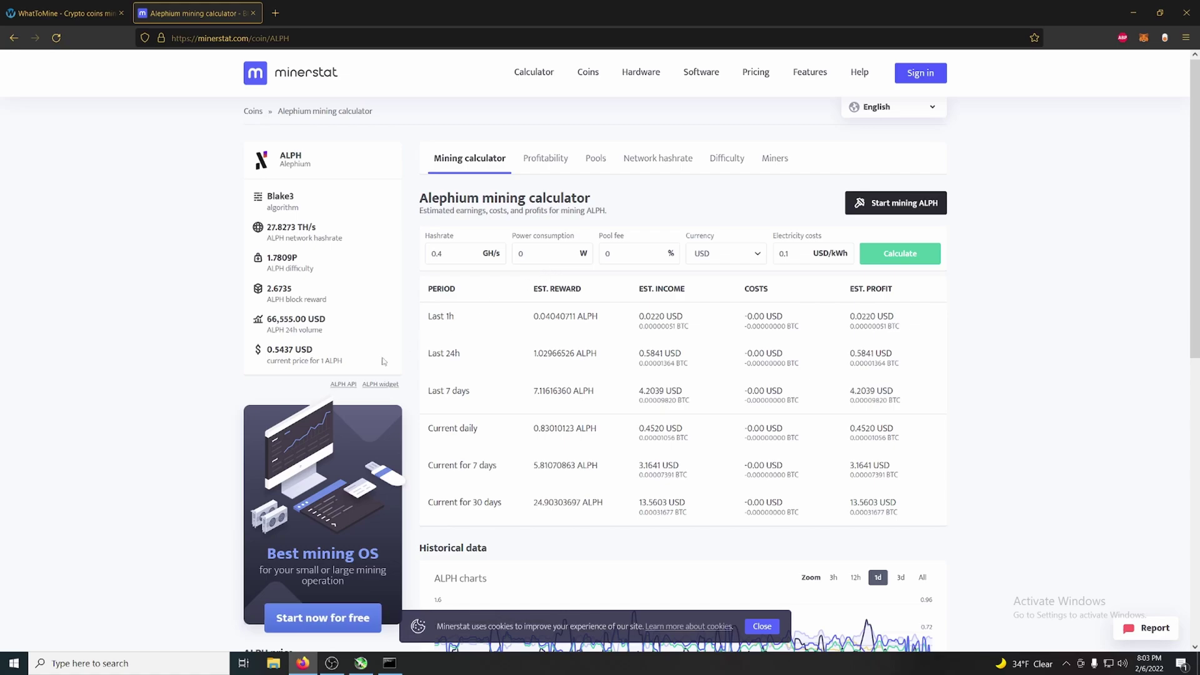
key("alt+Tab")
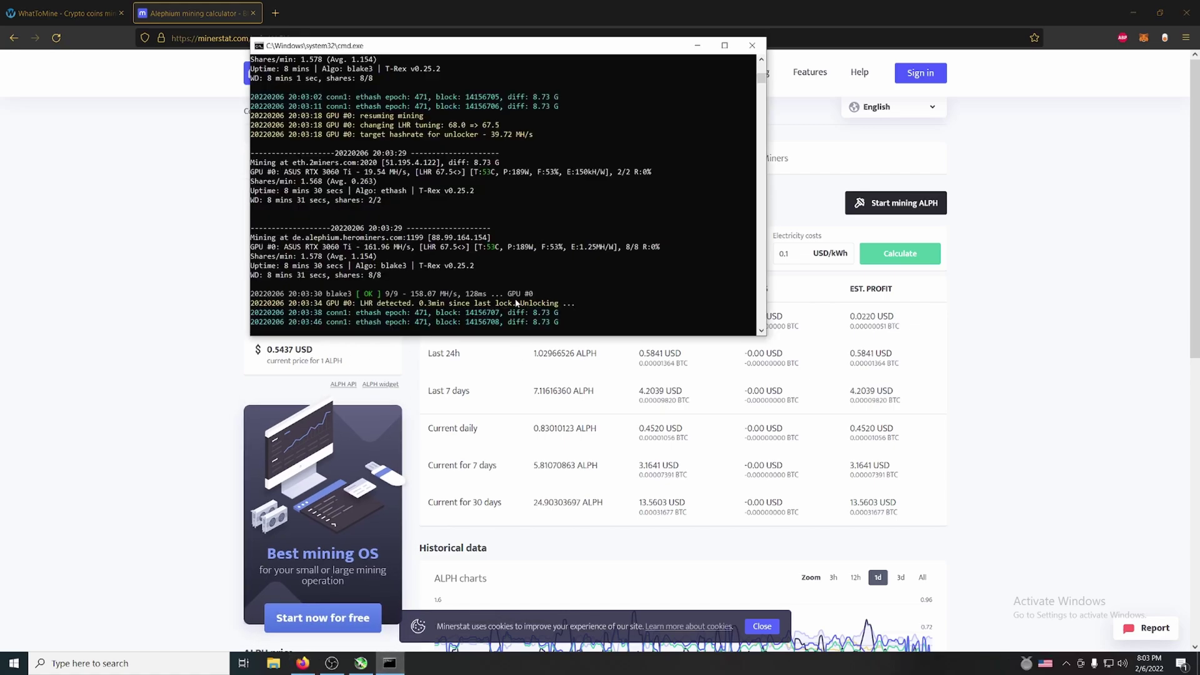
left_click(178, 284)
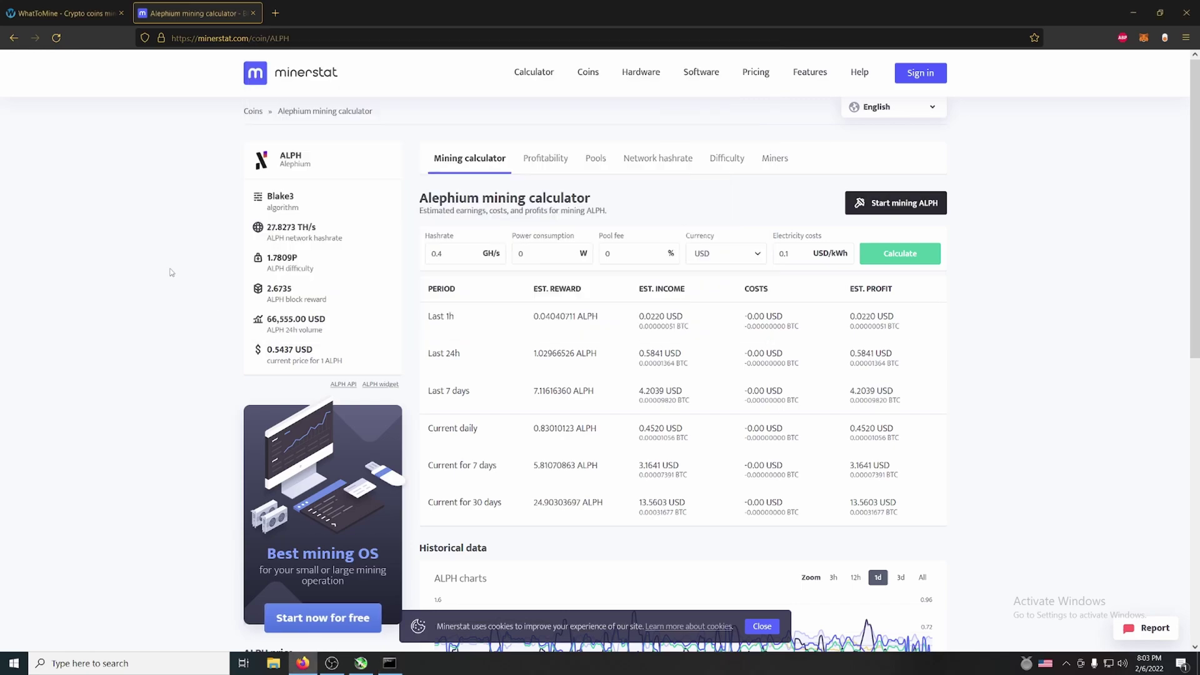
left_click(82, 3)
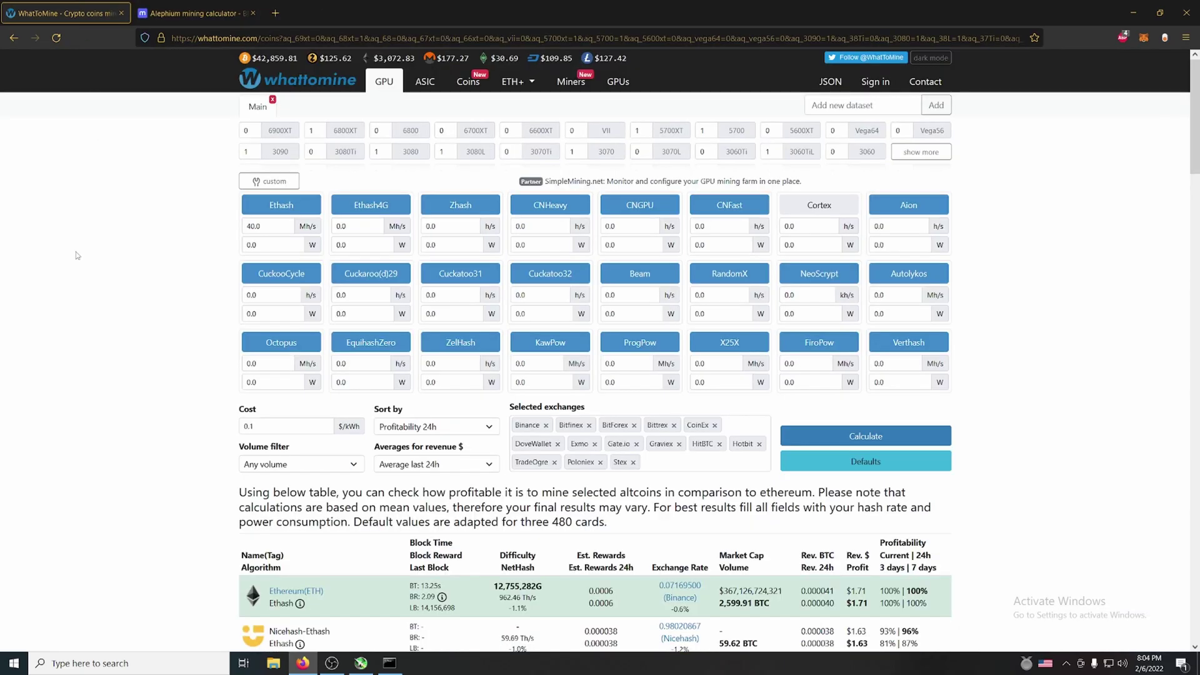
scroll(78, 255, "down", 2)
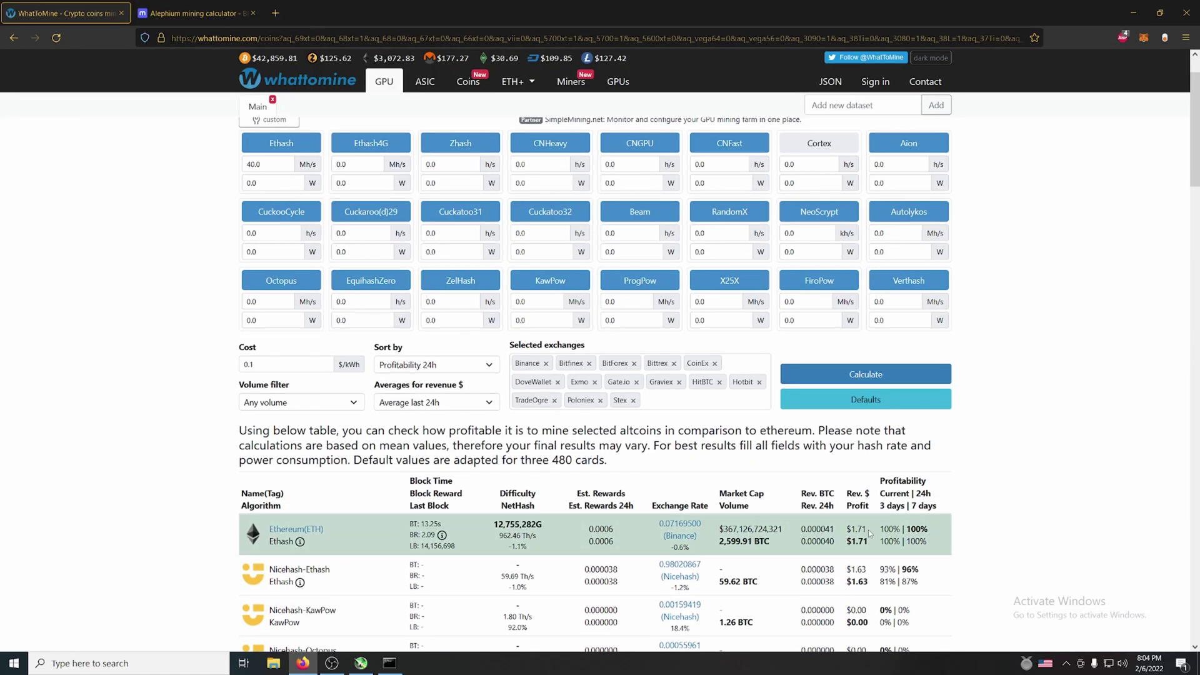
left_click(194, 13)
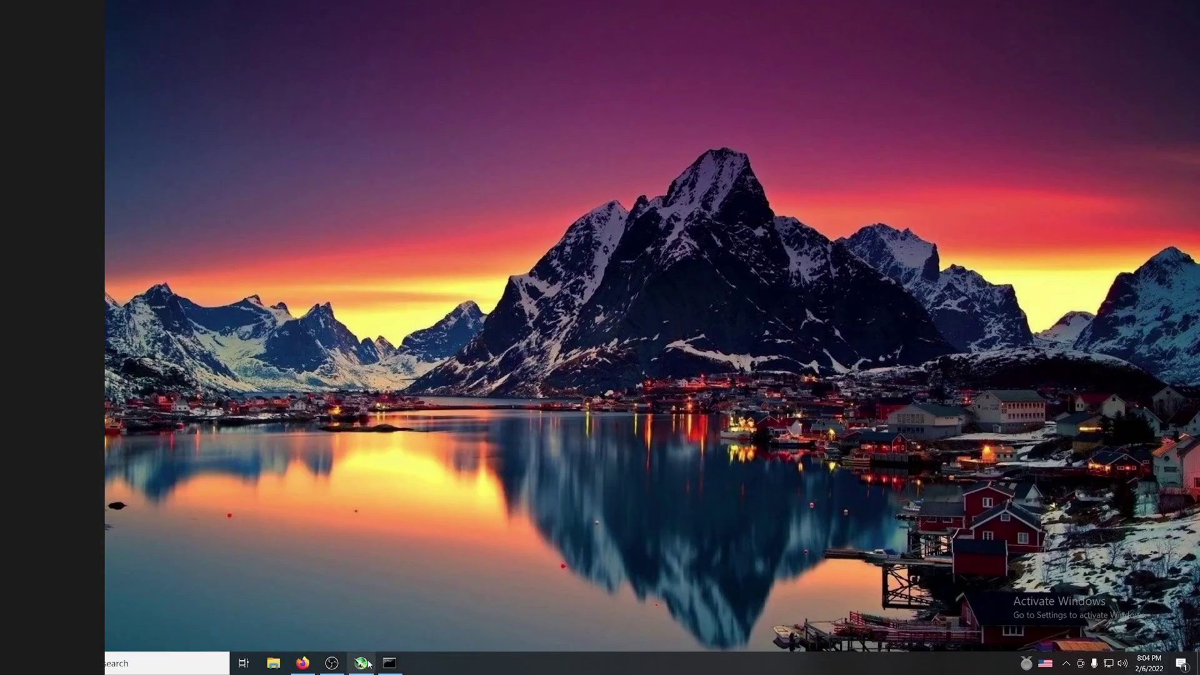
Show the MSI Afterburner window with the RTX 3060 Ti overclock settings.
left_click(361, 663)
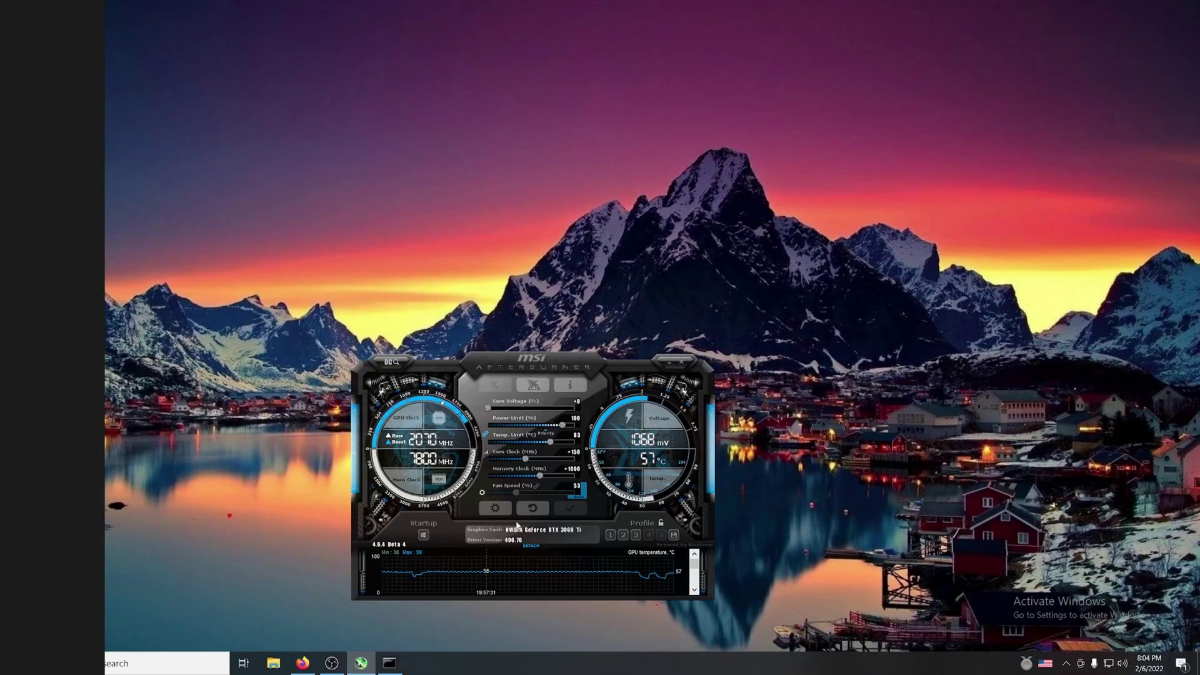